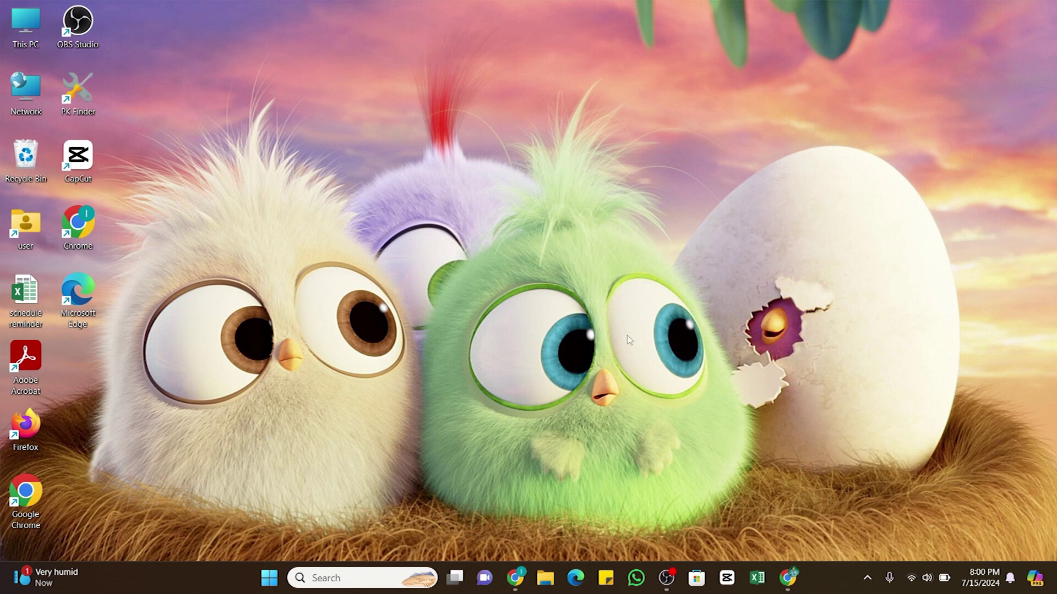
Launch Google Chrome from the Windows taskbar
left_click(517, 578)
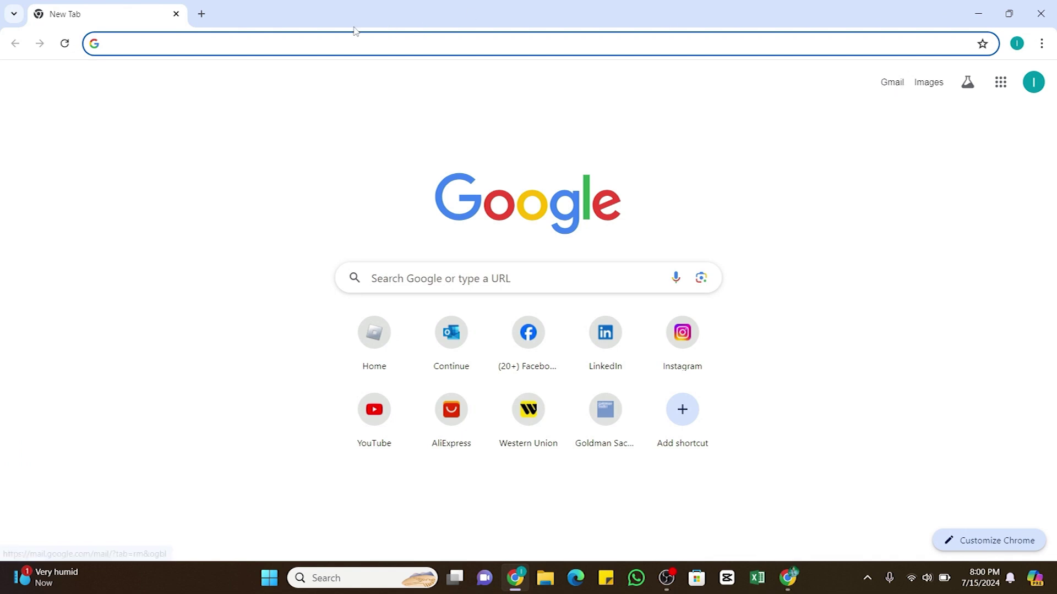
type("m")
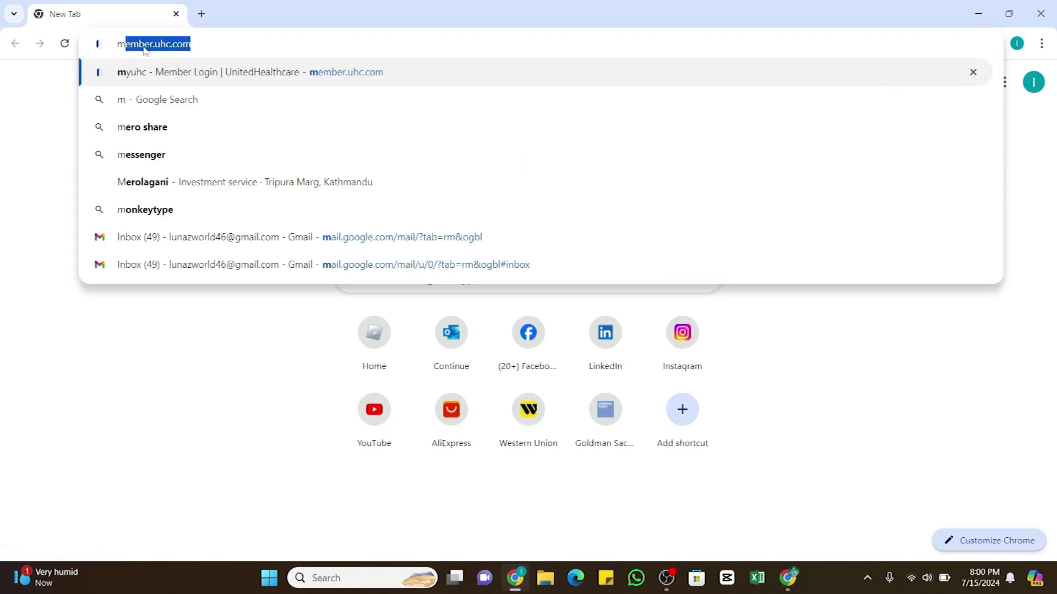
type("ail")
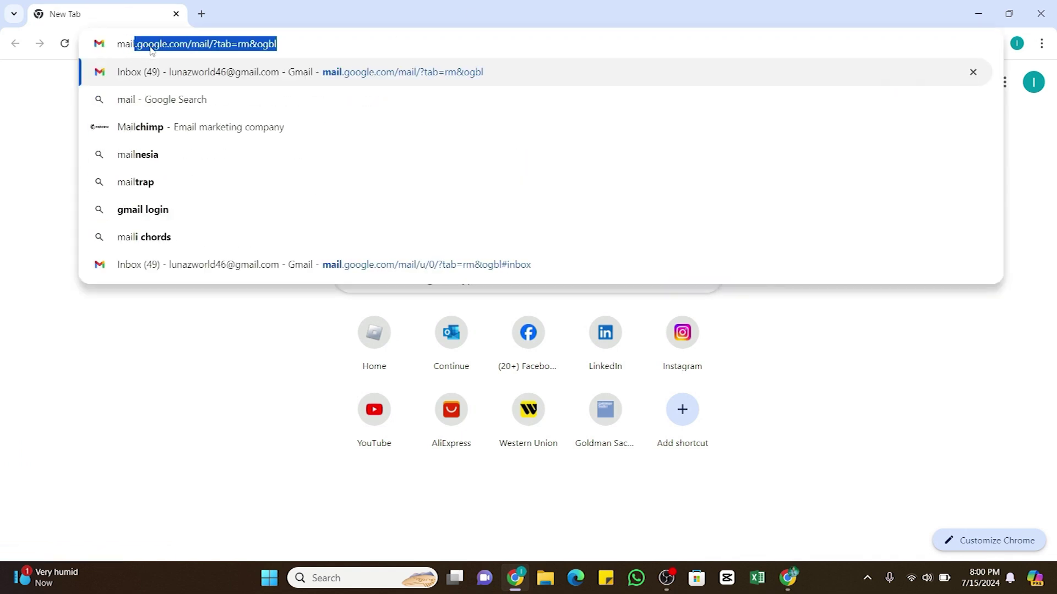
type(".google.com")
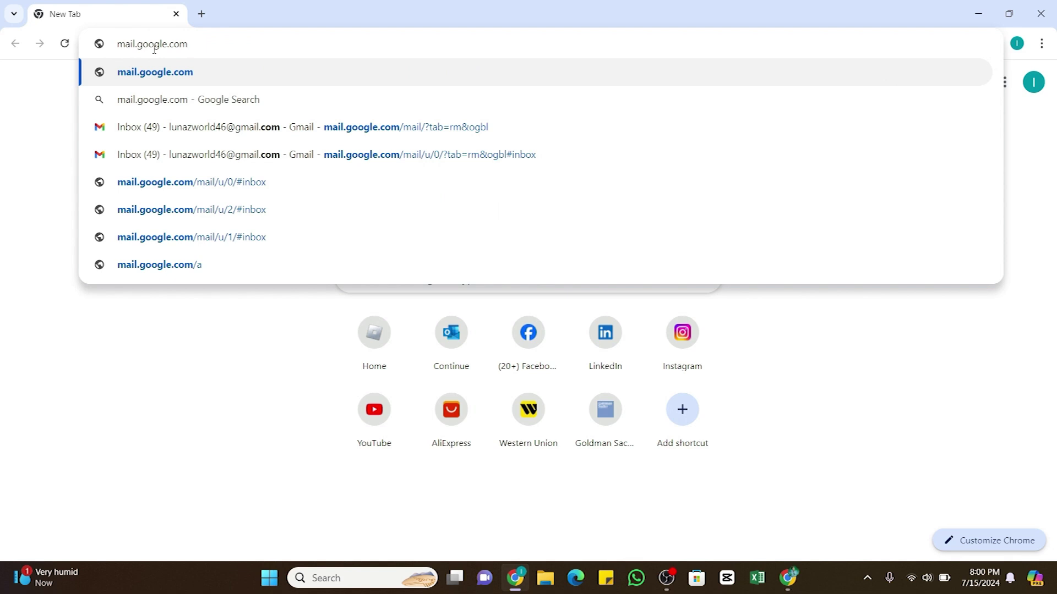
Load the Gmail inbox at mail.google.com and start a new message
key("Return")
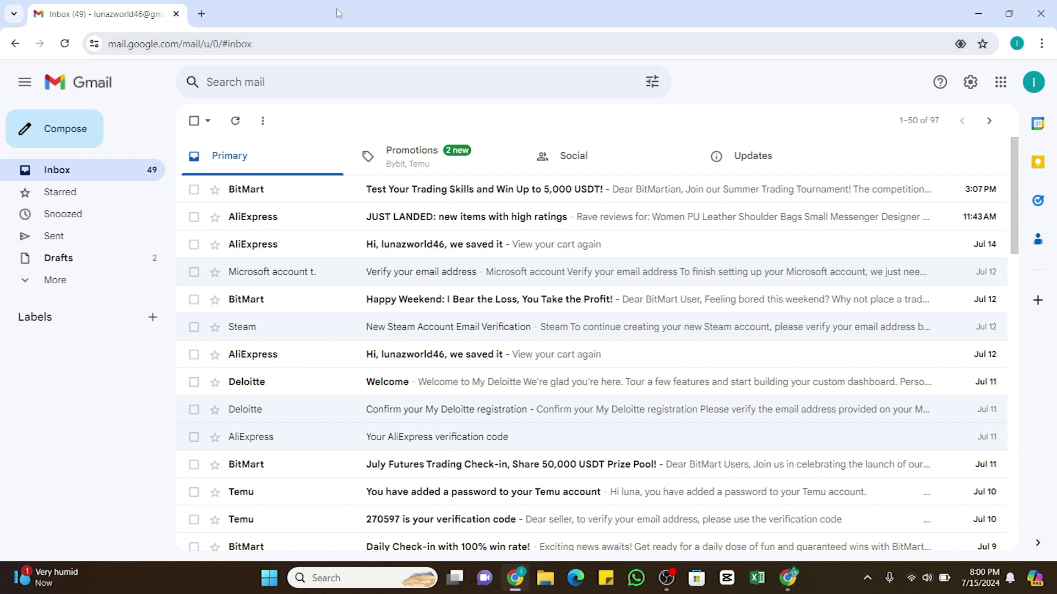
left_click(68, 139)
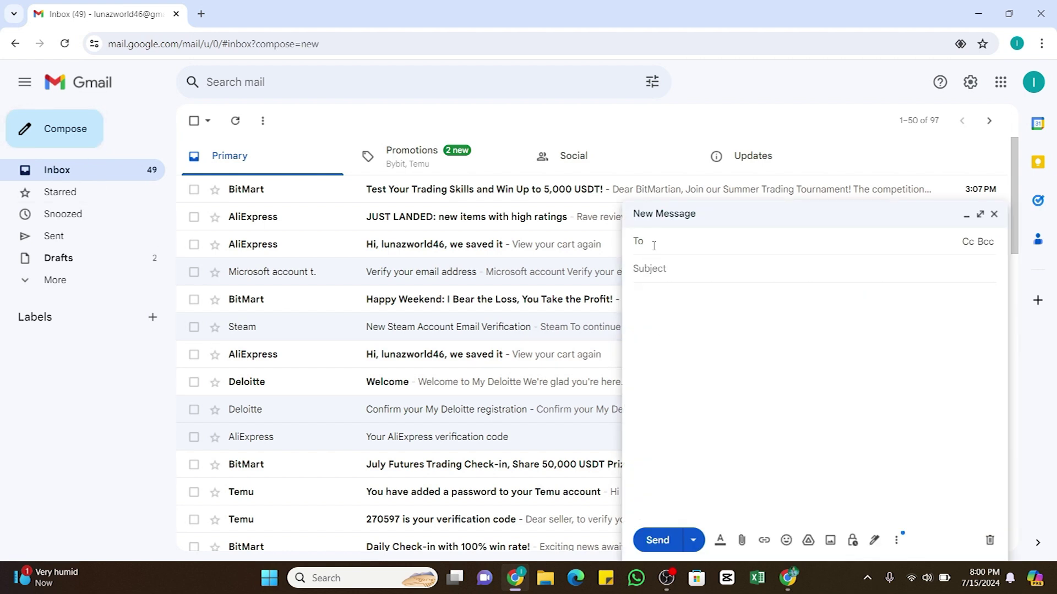
type("e")
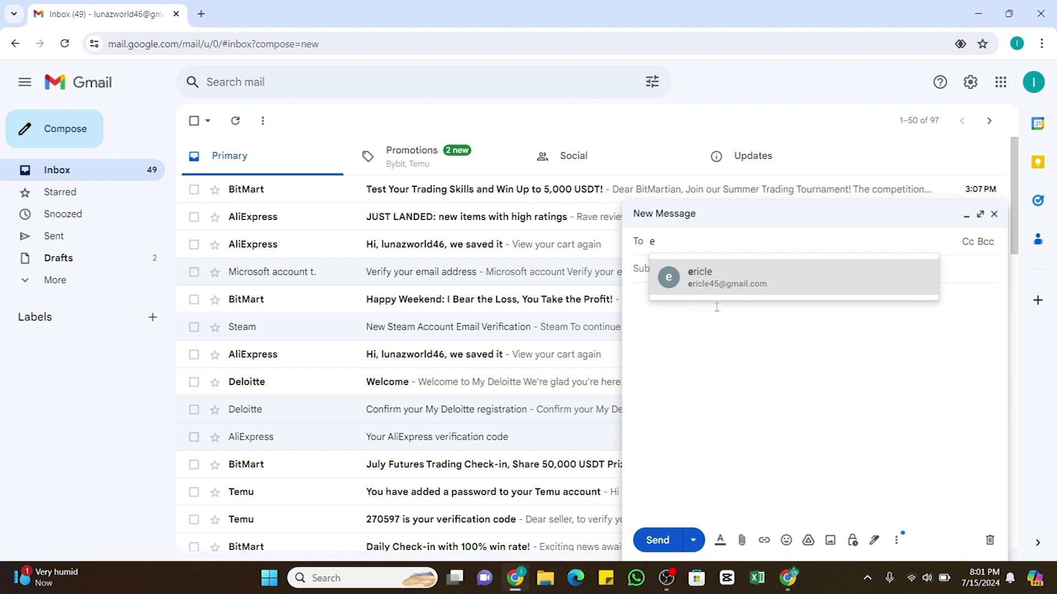
Close the test message so it is kept as a draft
left_click(993, 214)
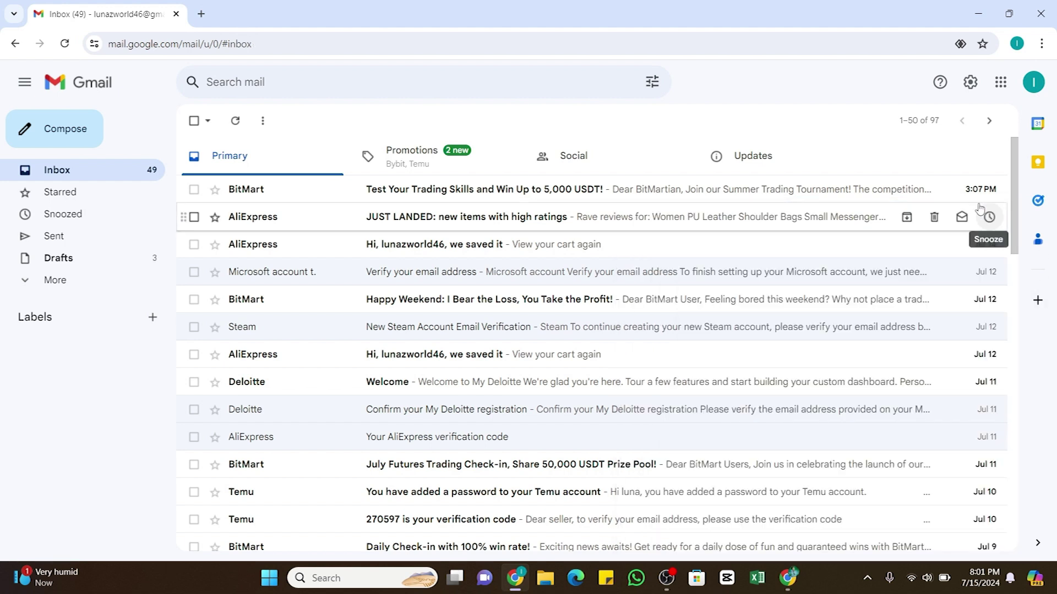
In General settings, set 'Create contacts for auto-complete' to 'I'll add contacts myself'
left_click(967, 83)
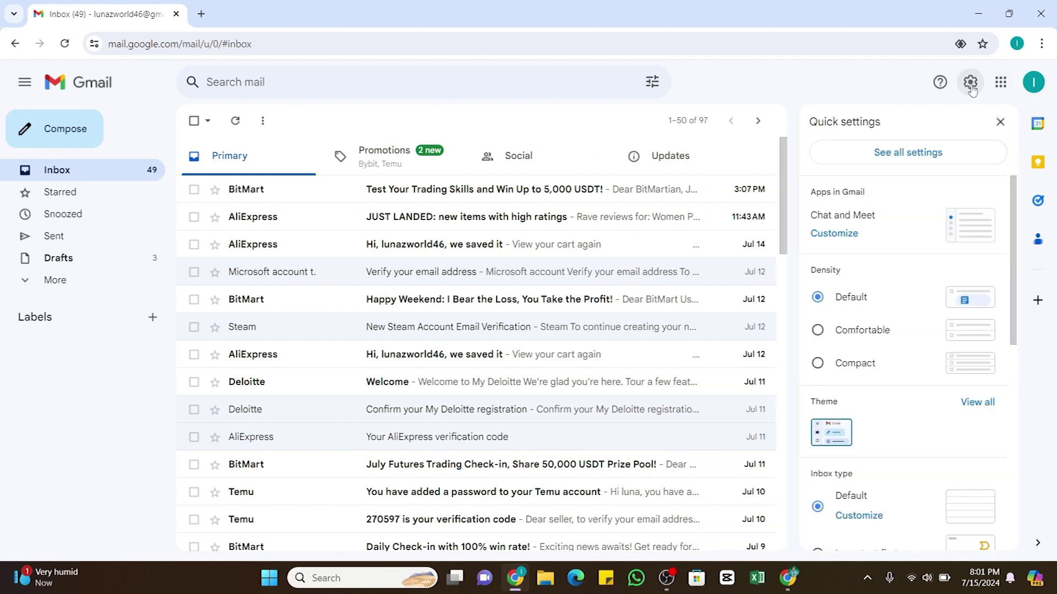
left_click(908, 153)
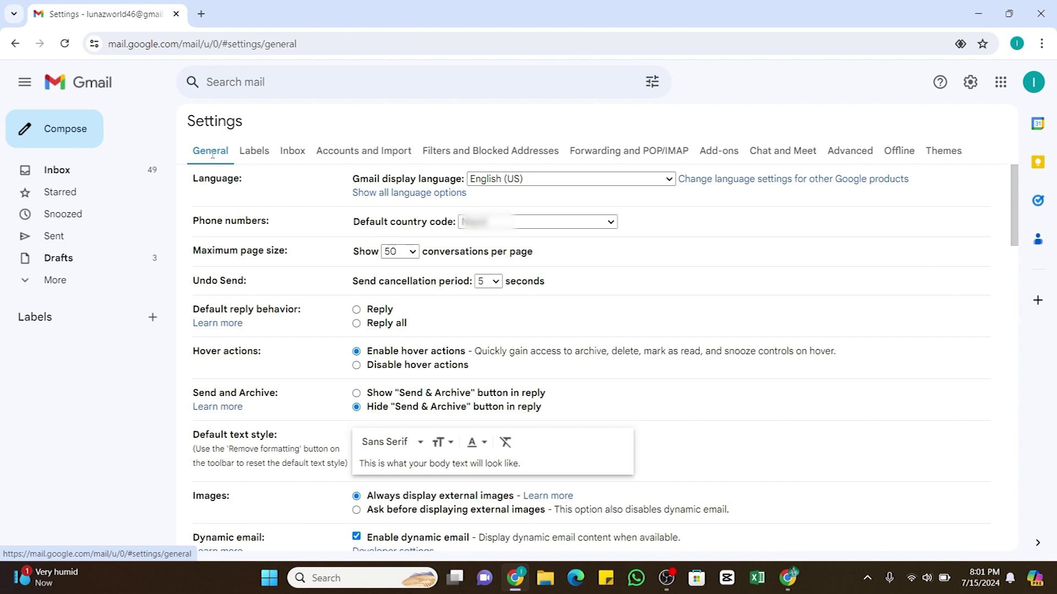
scroll(255, 270, "down", 2)
scroll(261, 302, "down", 10)
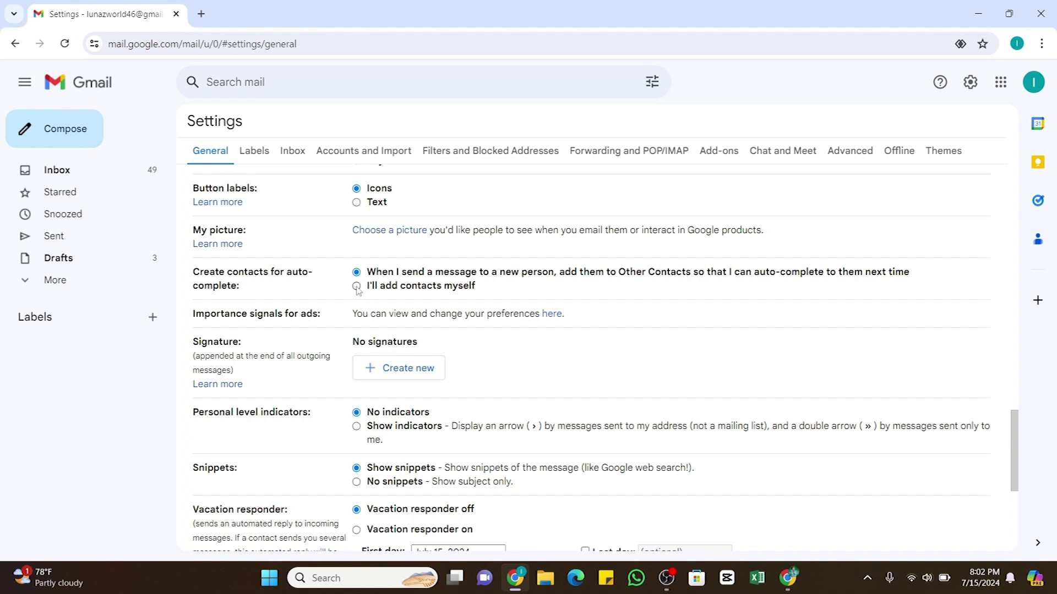
left_click(357, 286)
left_click(1000, 84)
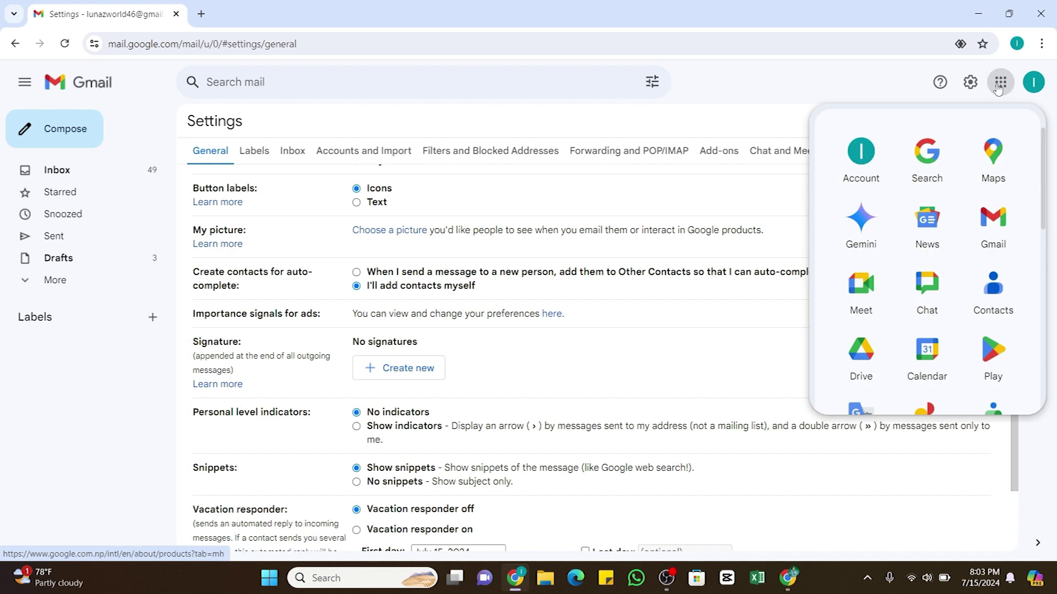
Open Google Contacts from the apps grid and bring up elsa56's actions menu
left_click(993, 291)
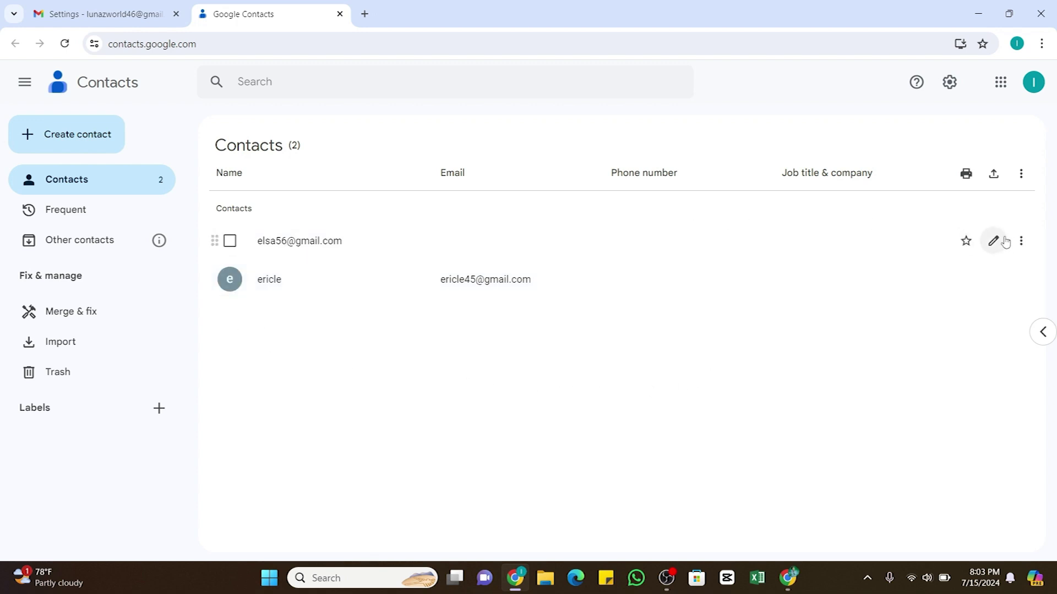
mouse_move(1022, 240)
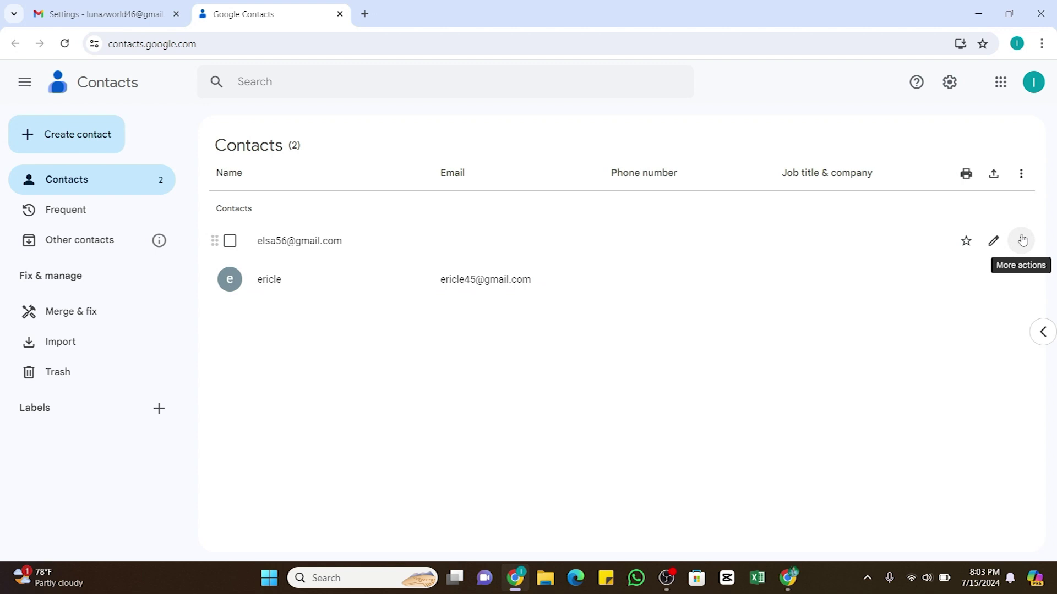
left_click(1022, 240)
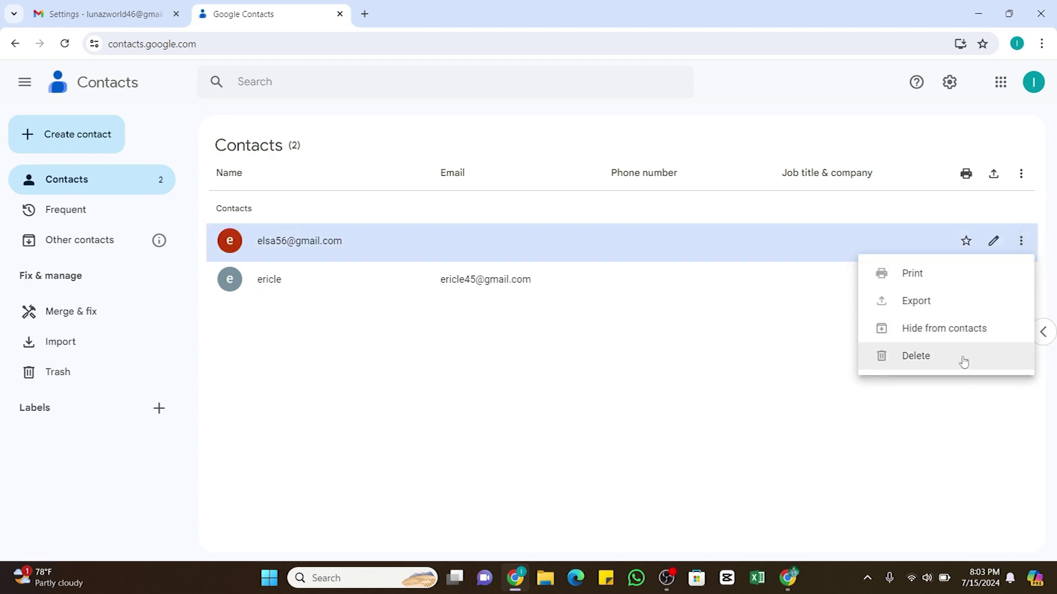
left_click(962, 362)
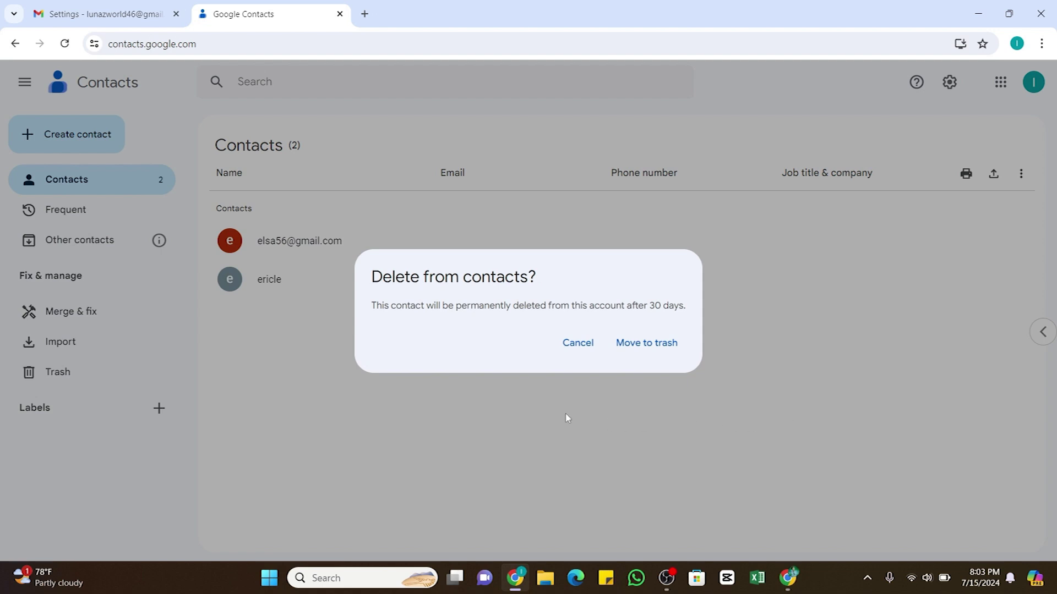
left_click(661, 347)
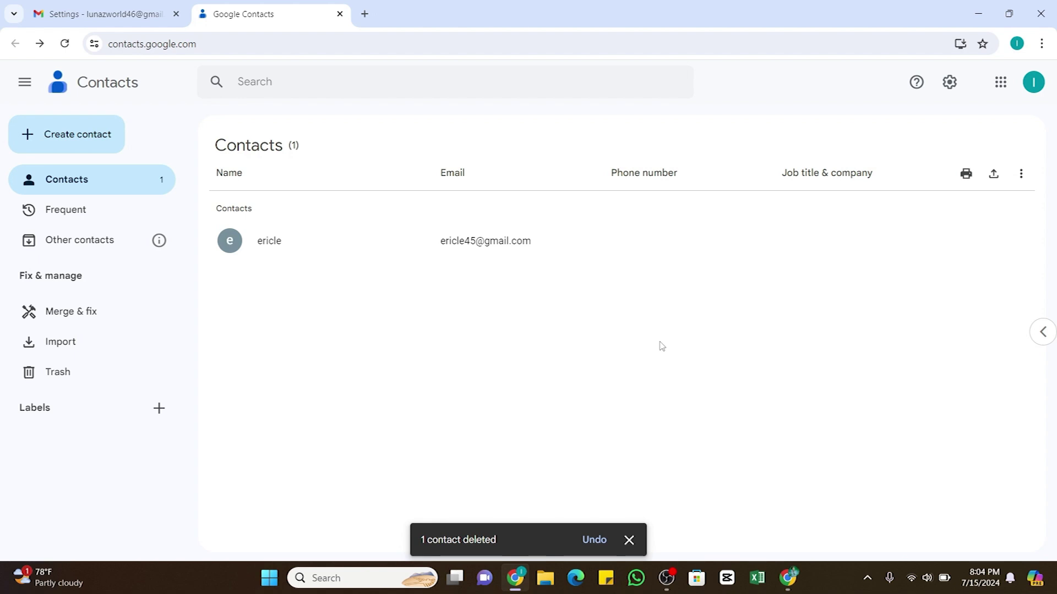
left_click(69, 370)
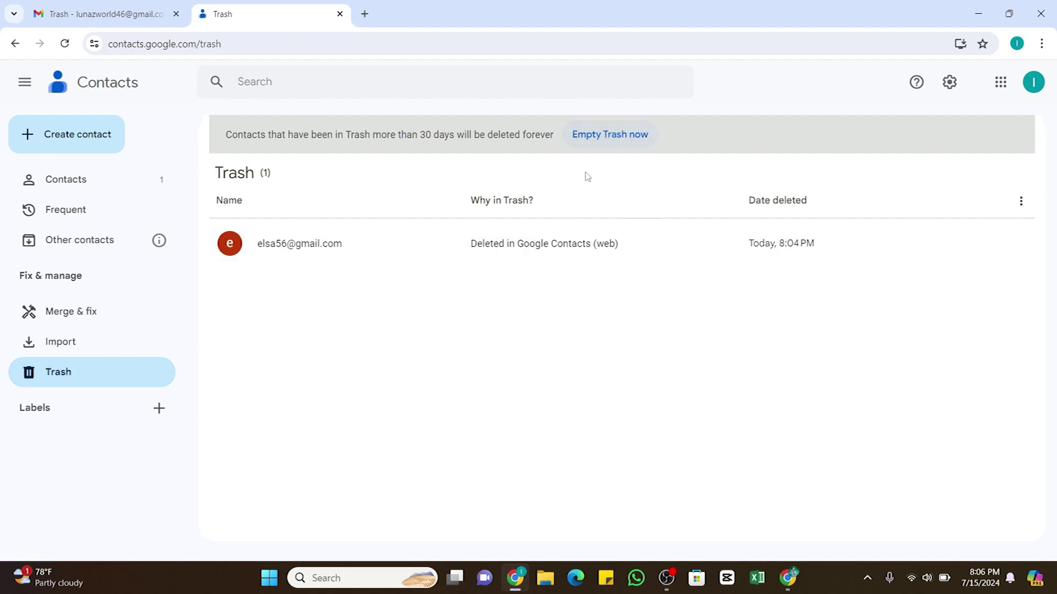
mouse_move(299, 243)
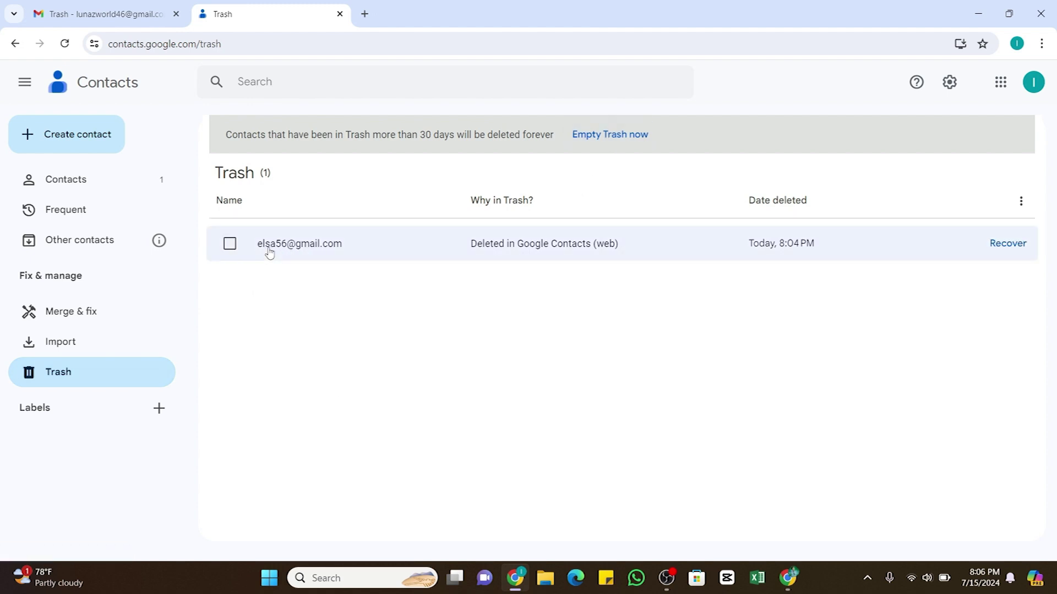
left_click(230, 244)
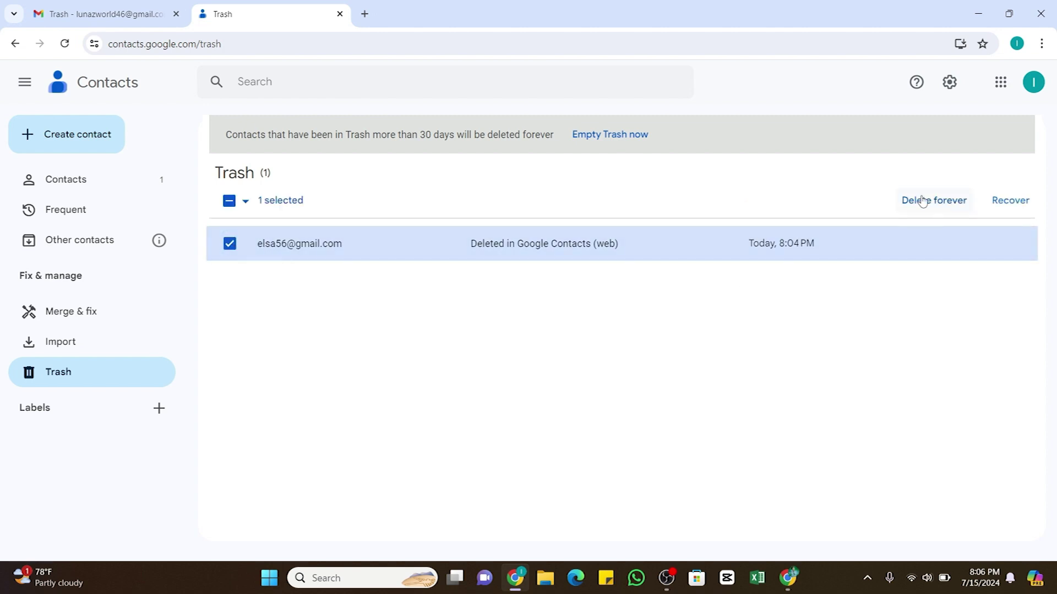
left_click(944, 201)
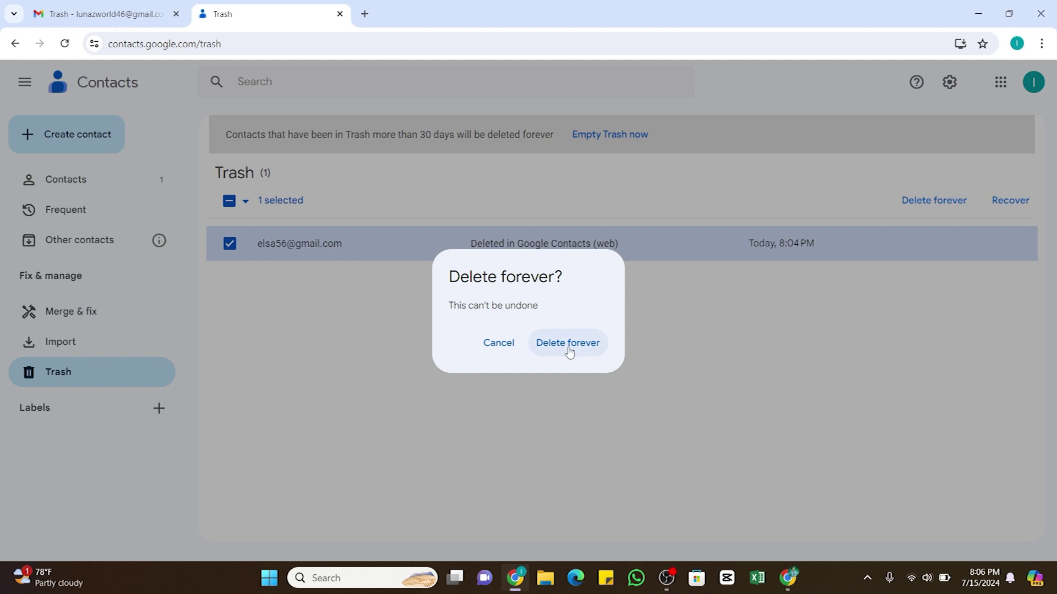
left_click(568, 350)
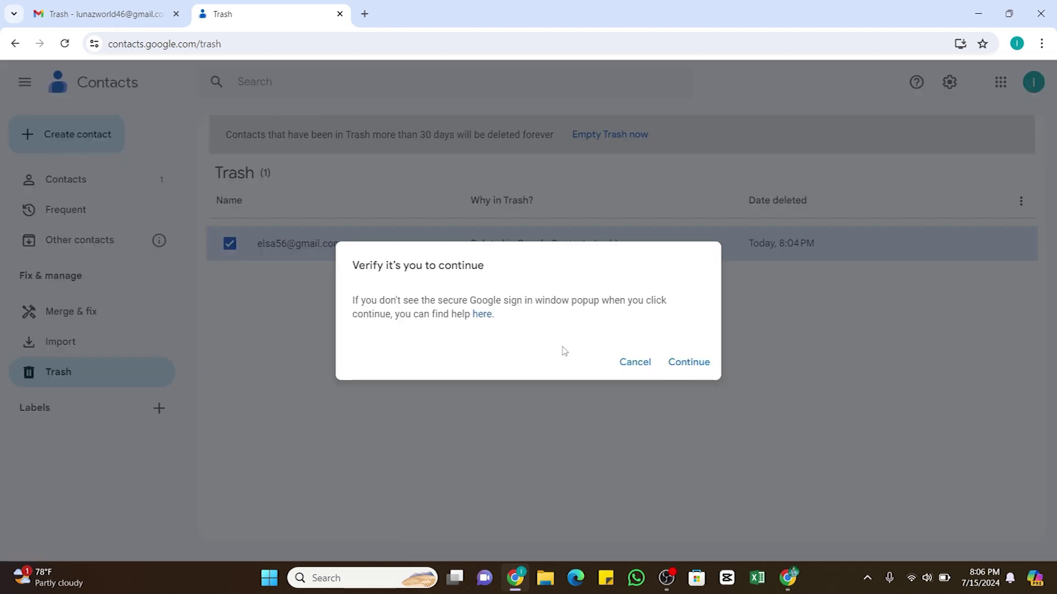
left_click(676, 368)
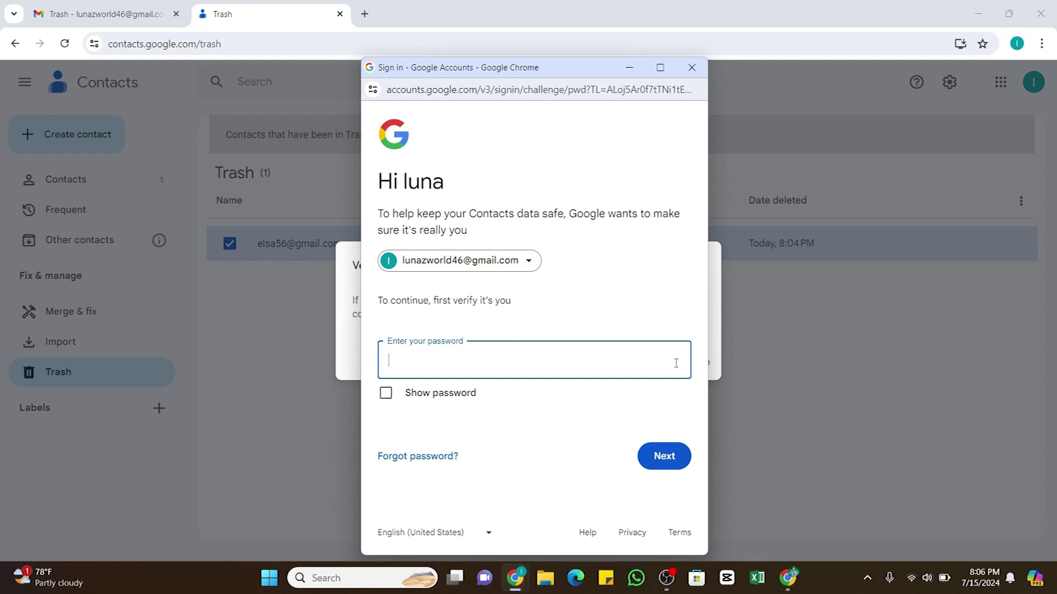
key("ctrl+v")
left_click(474, 419)
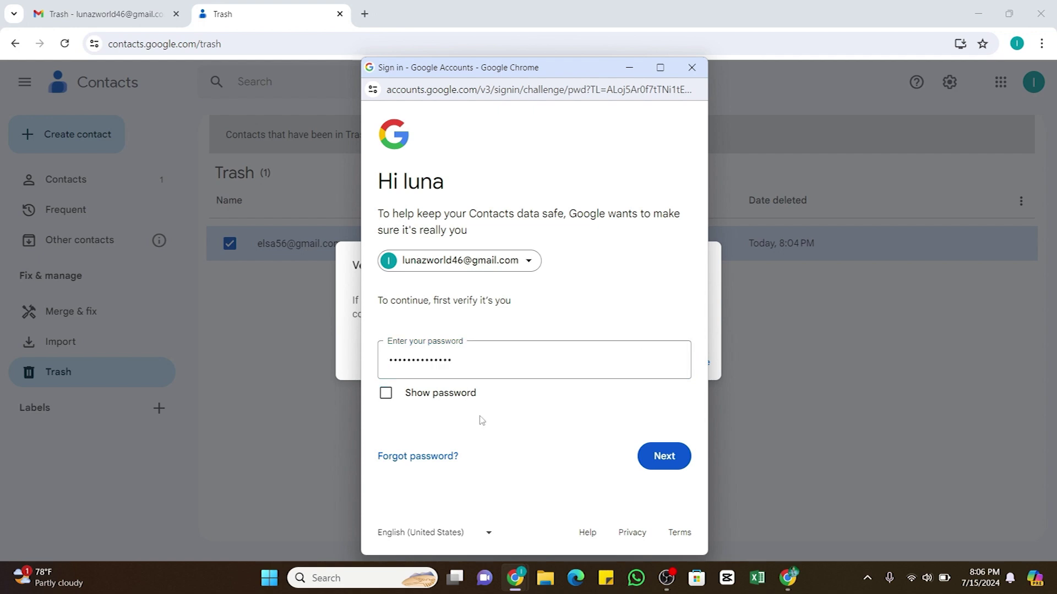
left_click(664, 457)
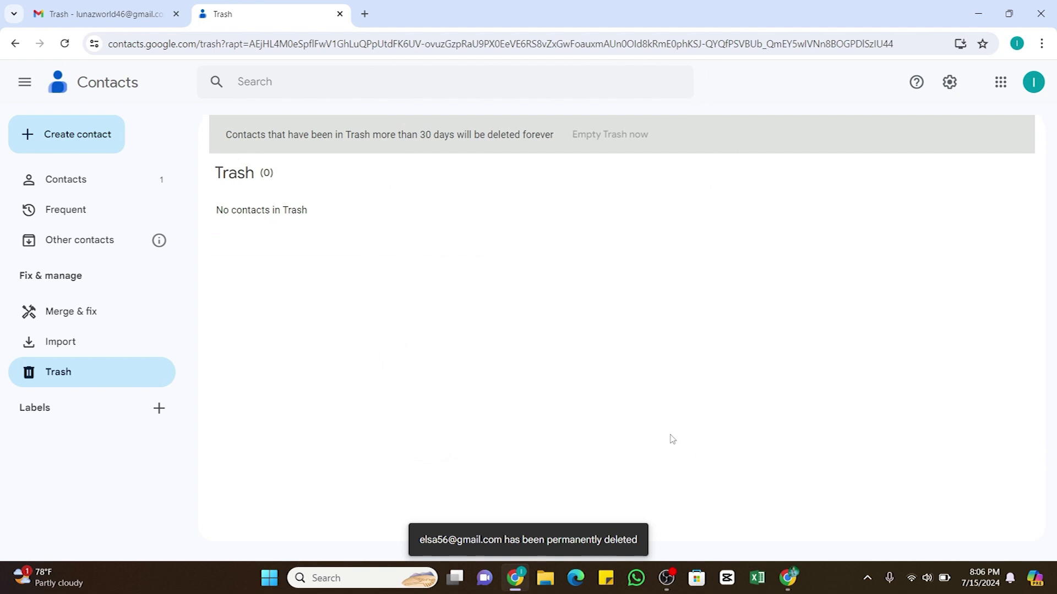